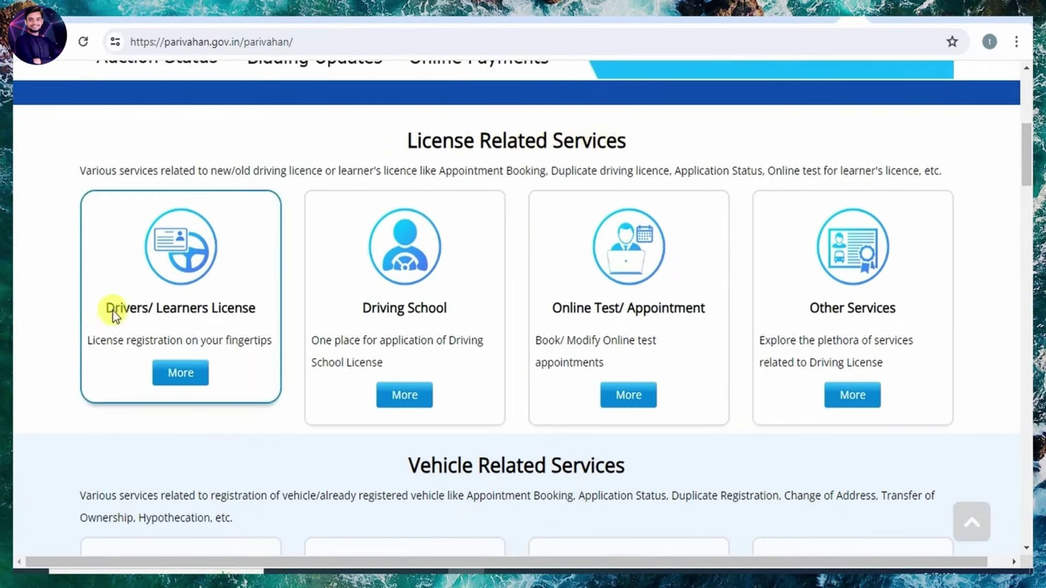
Step: Open the Drivers/Learners License services and select Madhya Pradesh as the state where the service is taken
{"action": "left_click", "coordinate": [170, 376]}
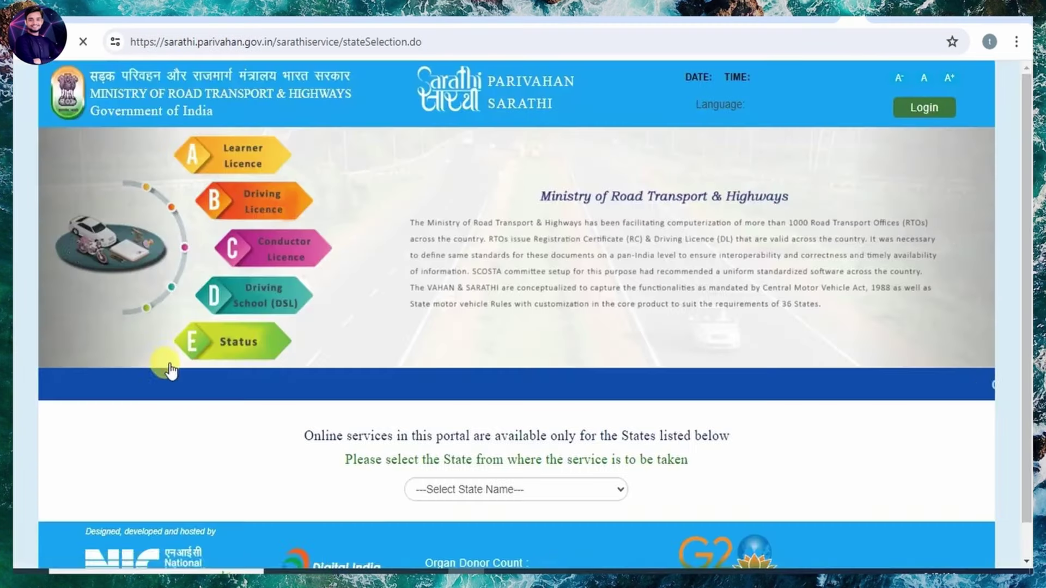
{"action": "left_click", "coordinate": [448, 490]}
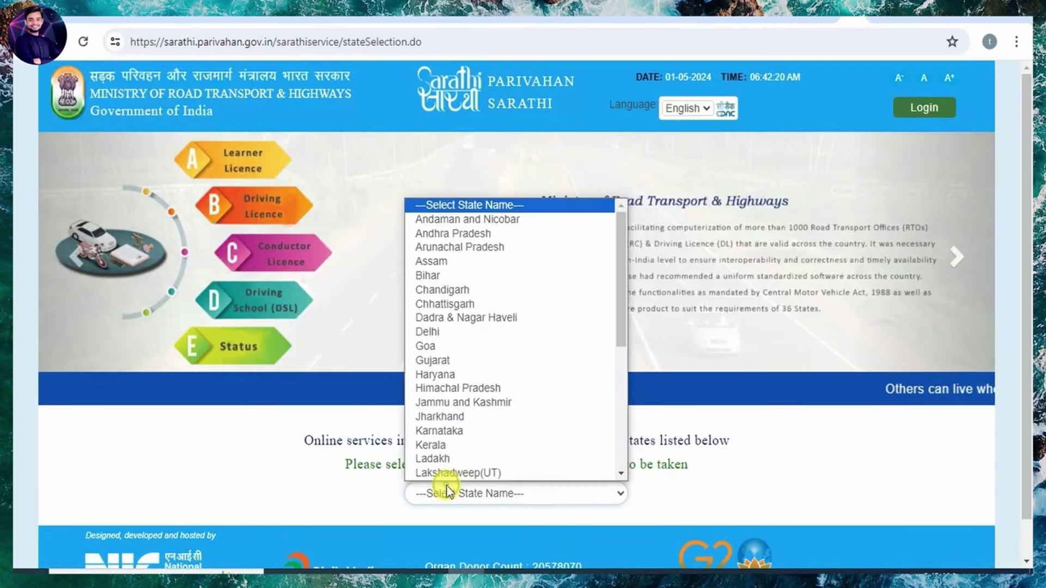
{"action": "scroll", "coordinate": [452, 362], "scroll_direction": "down", "scroll_amount": 1}
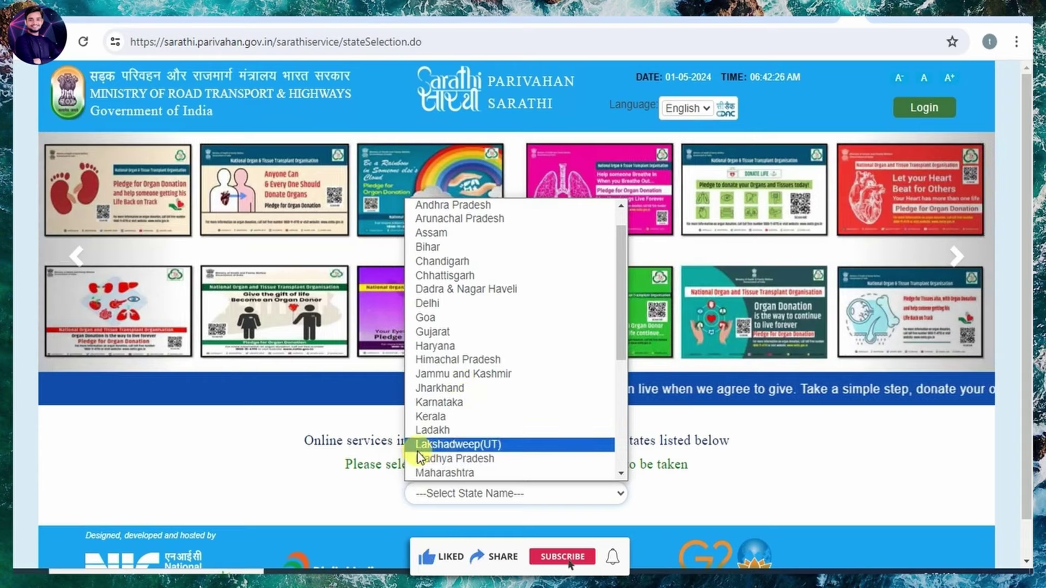
{"action": "left_click", "coordinate": [430, 459]}
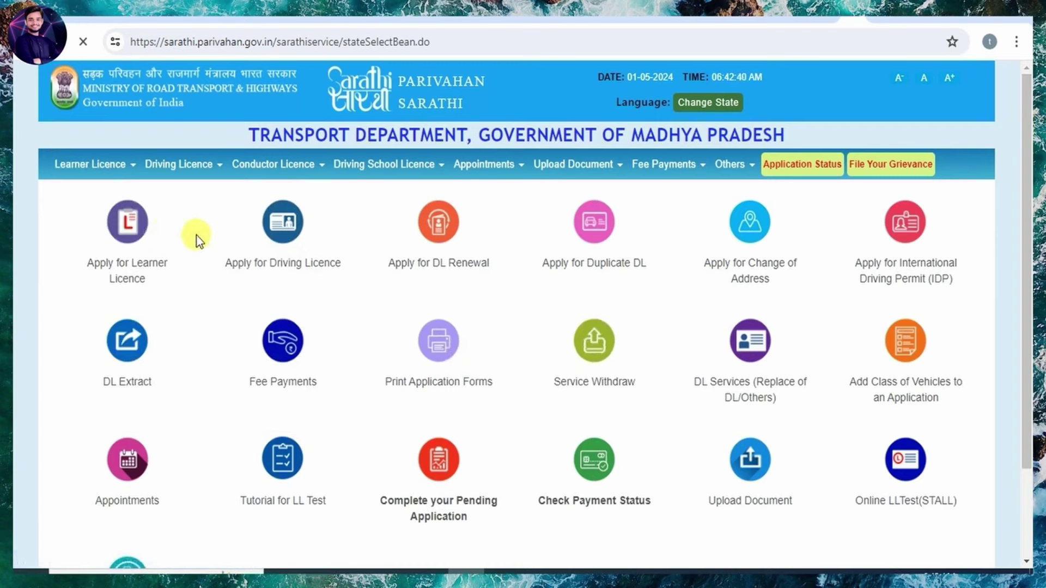
Step: Start a General learner's licence application for an applicant holding no licence, and submit it via Aadhaar authentication
{"action": "left_click", "coordinate": [131, 246]}
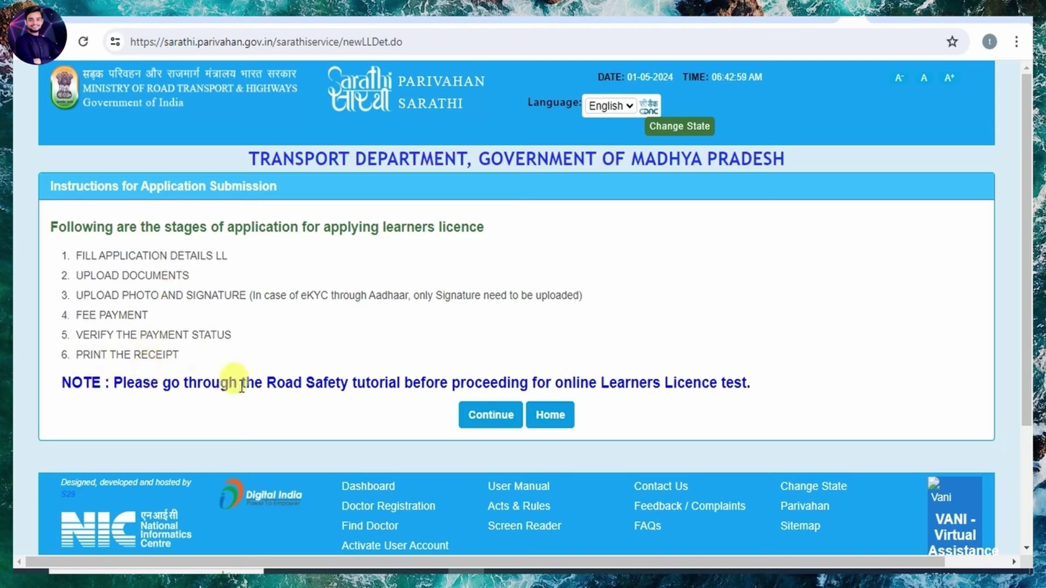
{"action": "left_click", "coordinate": [499, 418]}
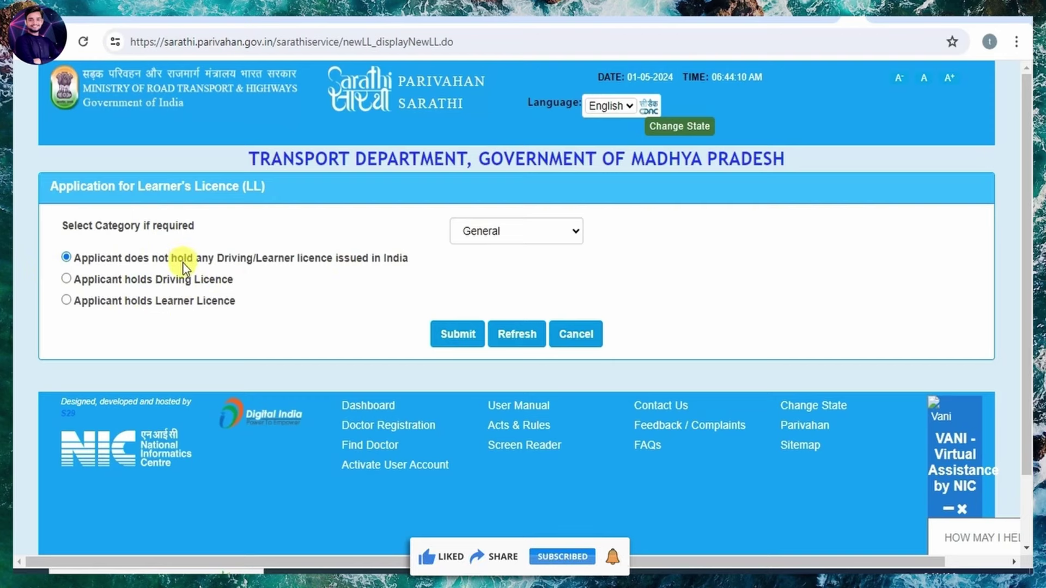
{"action": "left_click", "coordinate": [458, 334]}
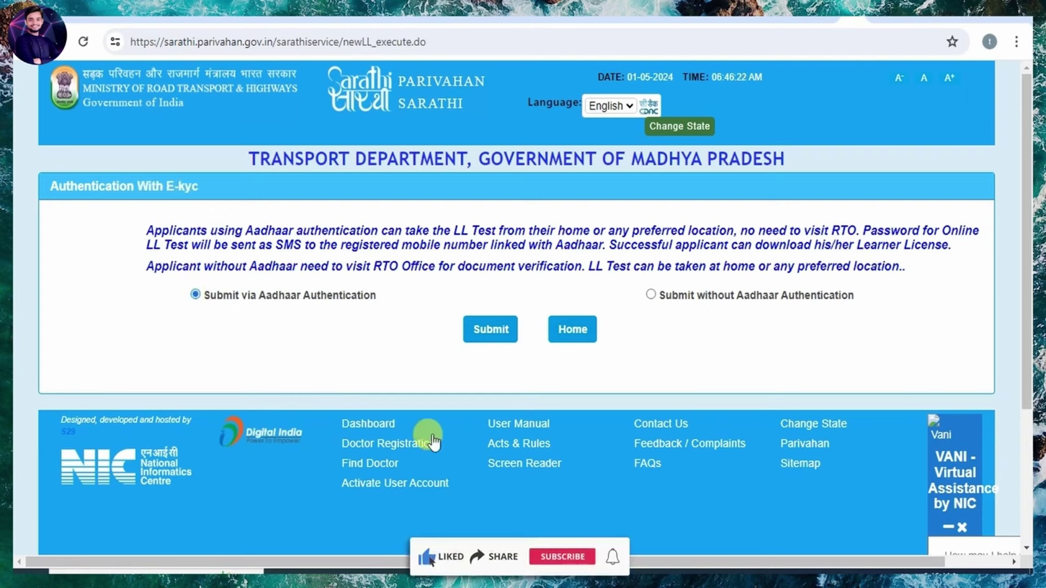
{"action": "left_click", "coordinate": [487, 342]}
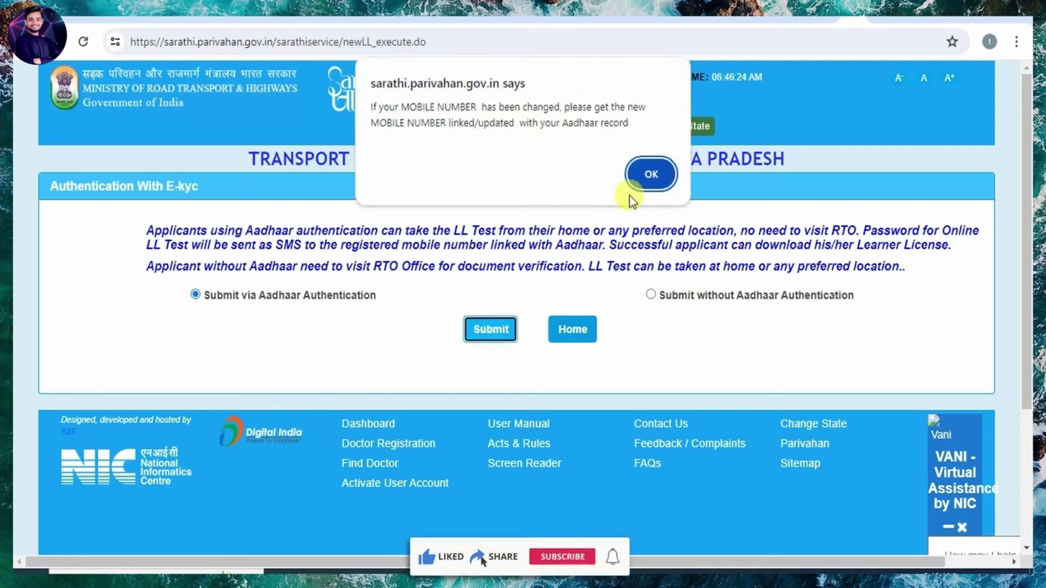
{"action": "left_click", "coordinate": [652, 175]}
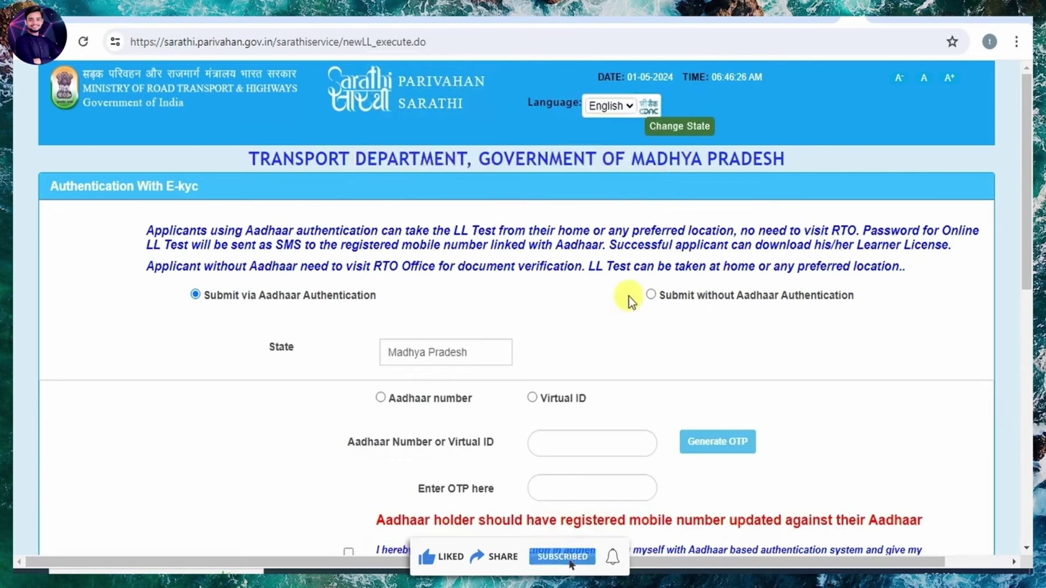
Step: Authenticate with the Aadhaar number option, accepting all three consent statements, and proceed with the retrieved applicant details
{"action": "scroll", "coordinate": [712, 378], "scroll_direction": "down", "scroll_amount": 1}
{"action": "scroll", "coordinate": [712, 377], "scroll_direction": "down", "scroll_amount": 4}
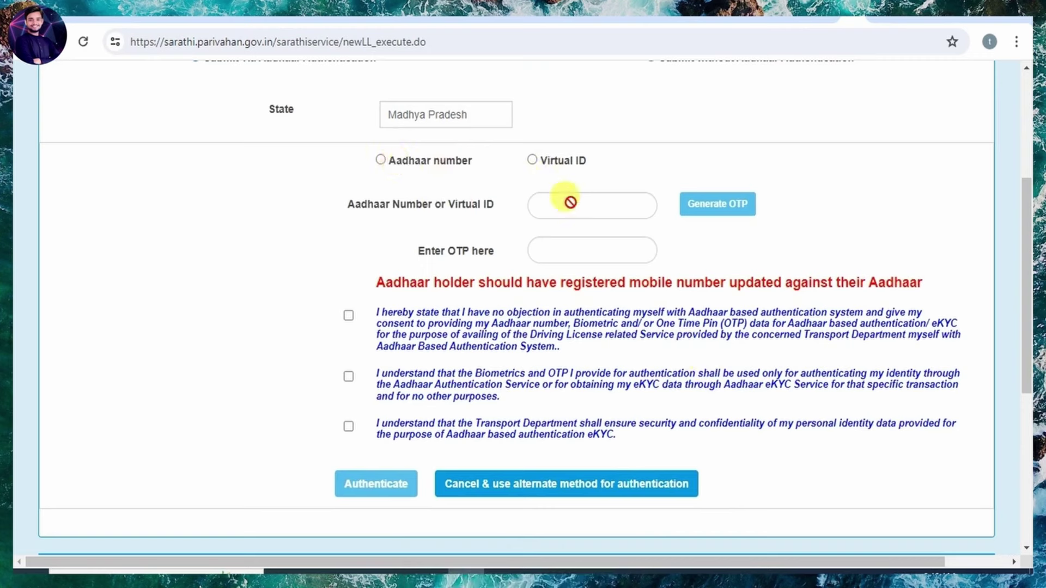
{"action": "left_click", "coordinate": [387, 161]}
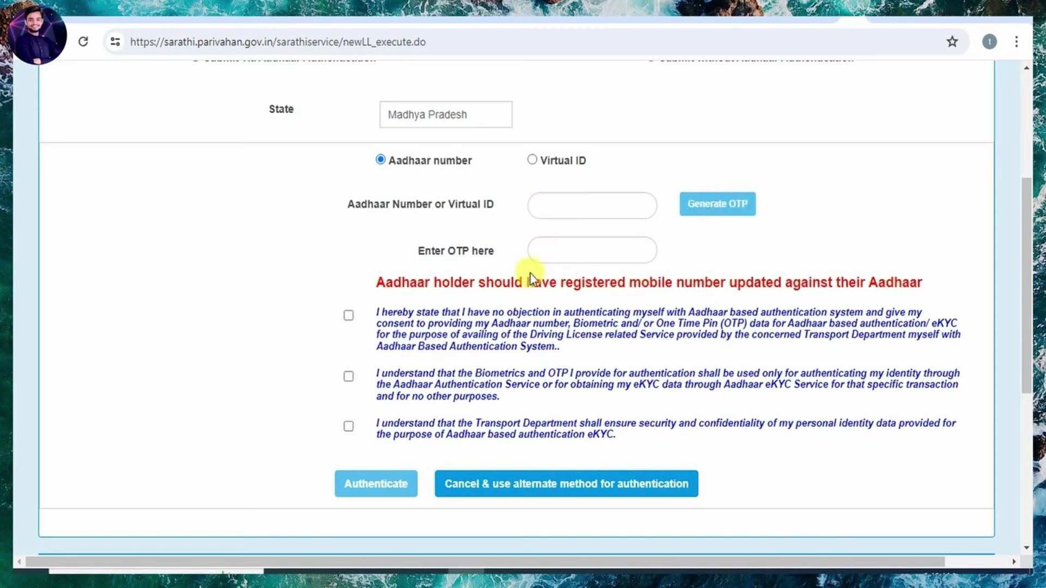
{"action": "left_click", "coordinate": [349, 316]}
{"action": "left_click", "coordinate": [349, 376]}
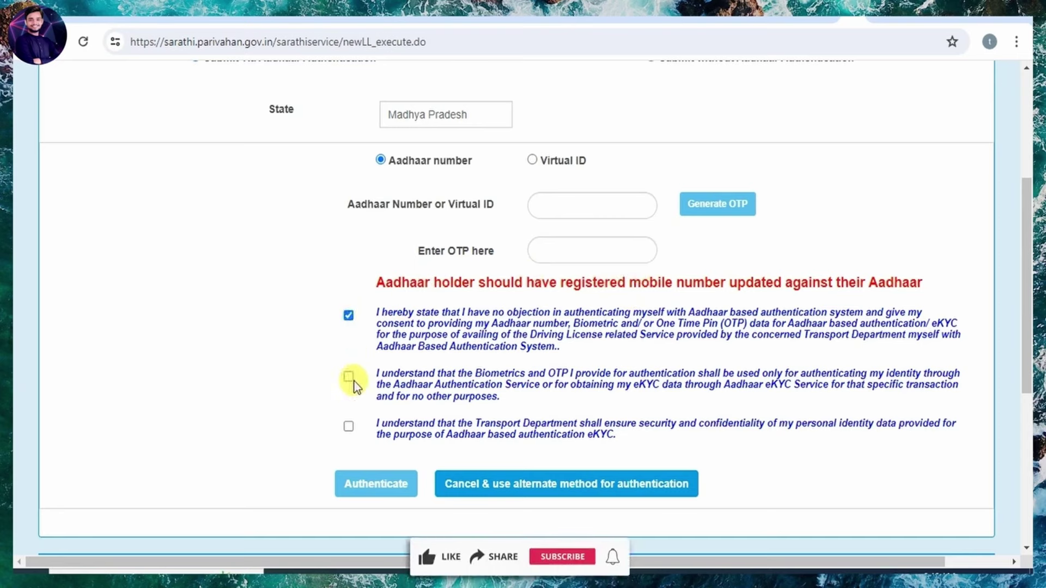
{"action": "left_click", "coordinate": [349, 426]}
{"action": "left_click", "coordinate": [363, 495]}
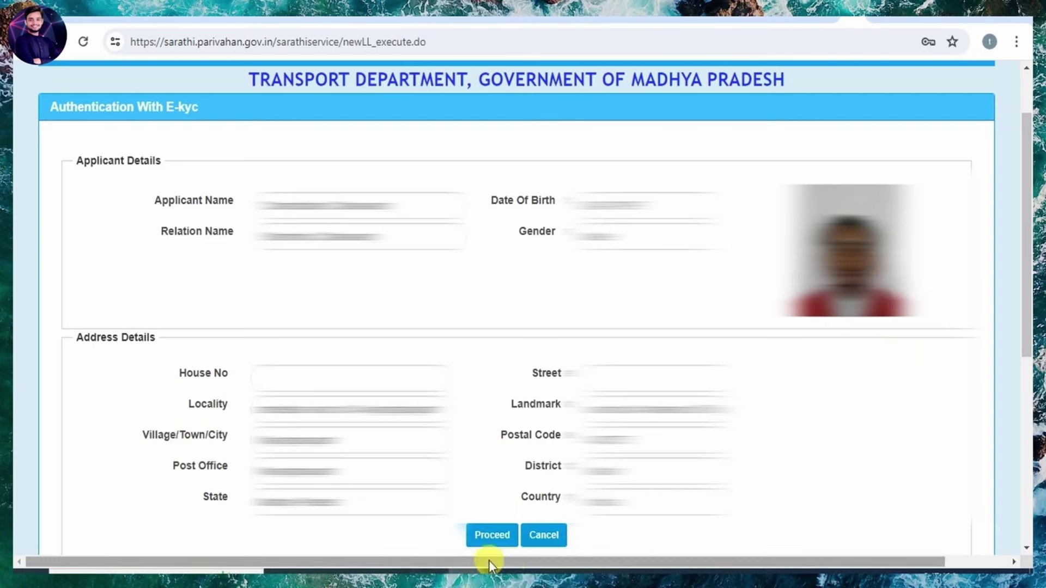
{"action": "left_click", "coordinate": [489, 536]}
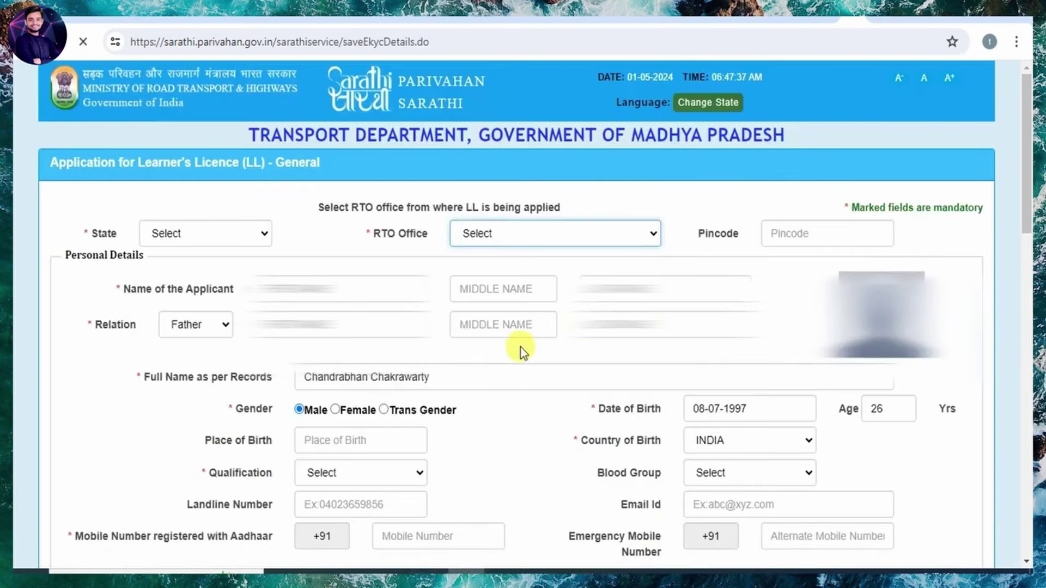
Step: Set the state to Madhya Pradesh and the RTO office to KATNI ARTO -- MP21, and choose the applicant's qualification
{"action": "left_click", "coordinate": [214, 237]}
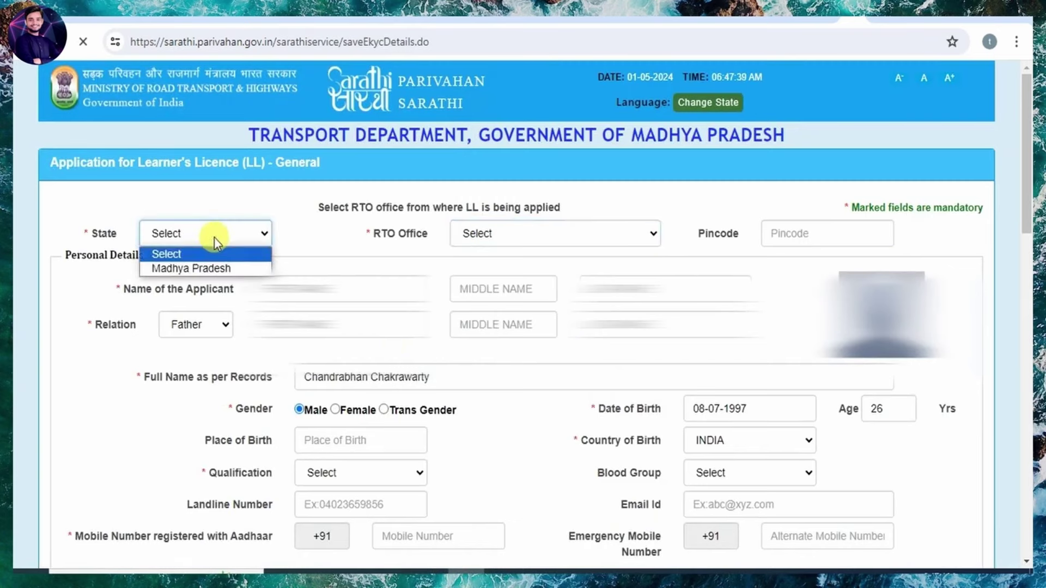
{"action": "left_click", "coordinate": [205, 266]}
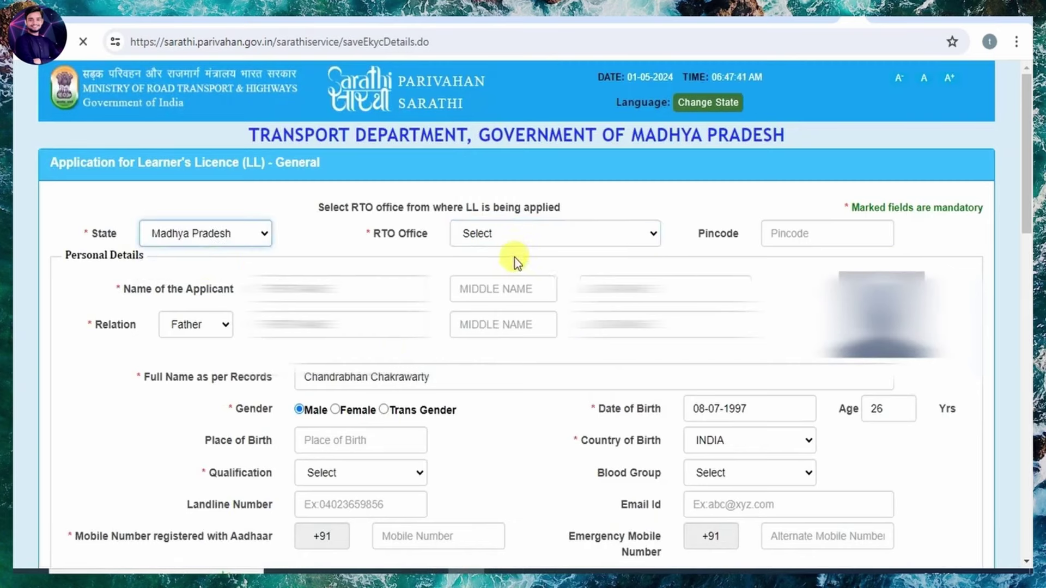
{"action": "left_click", "coordinate": [524, 233]}
{"action": "scroll", "coordinate": [508, 413], "scroll_direction": "down", "scroll_amount": 10}
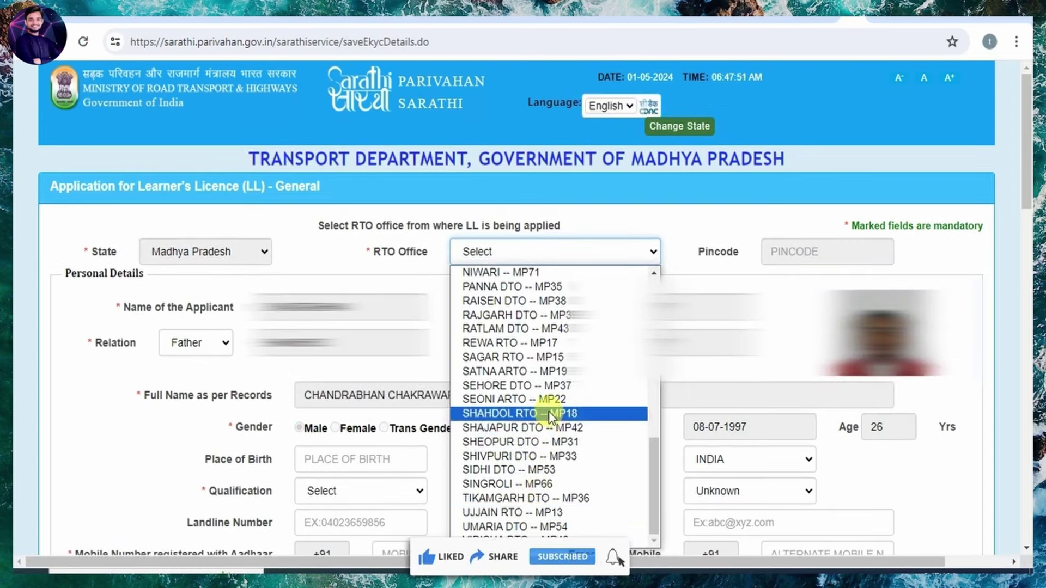
{"action": "scroll", "coordinate": [549, 413], "scroll_direction": "up", "scroll_amount": 3}
{"action": "left_click", "coordinate": [549, 321]}
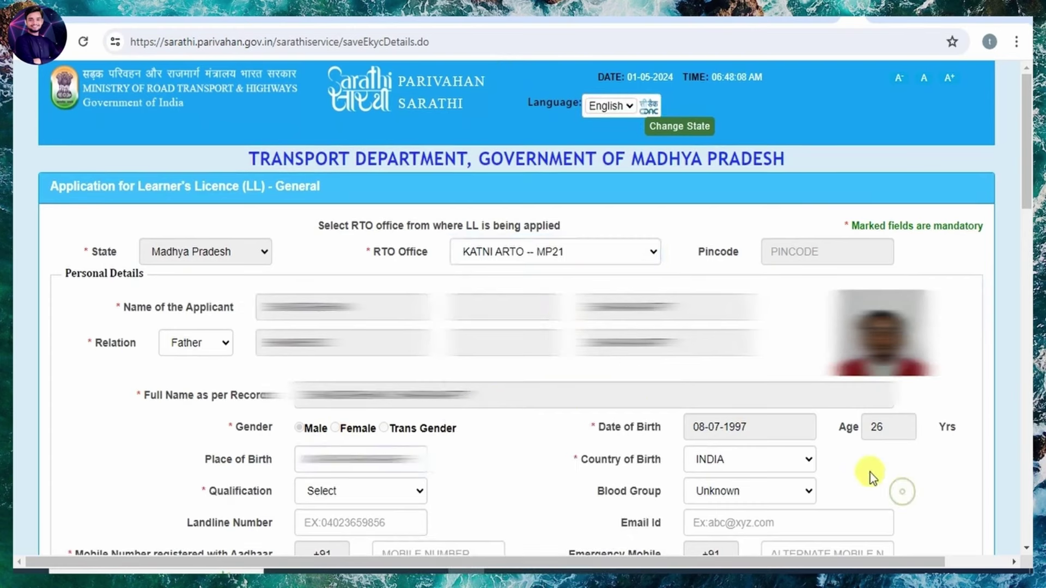
{"action": "left_click", "coordinate": [417, 493]}
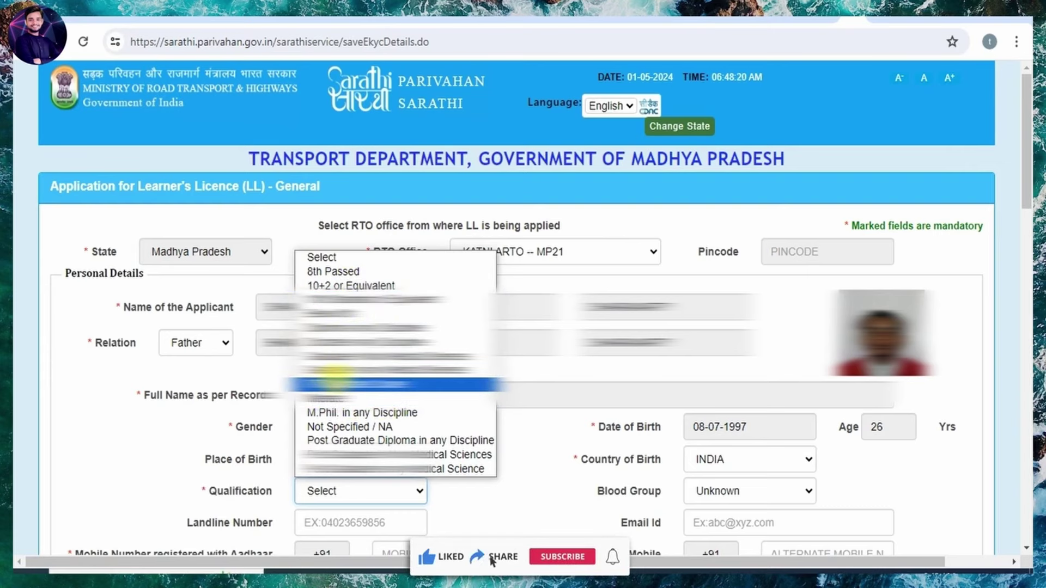
{"action": "left_click", "coordinate": [353, 440]}
Step: Choose the applicant's sub-district and village in the present address
{"action": "scroll", "coordinate": [382, 327], "scroll_direction": "down", "scroll_amount": 10}
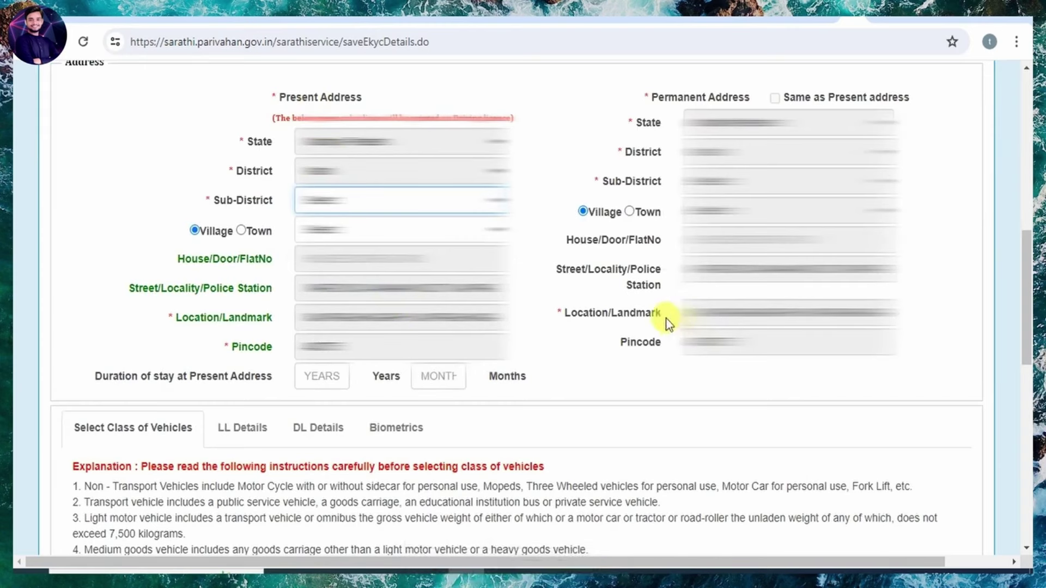
{"action": "left_click", "coordinate": [391, 202]}
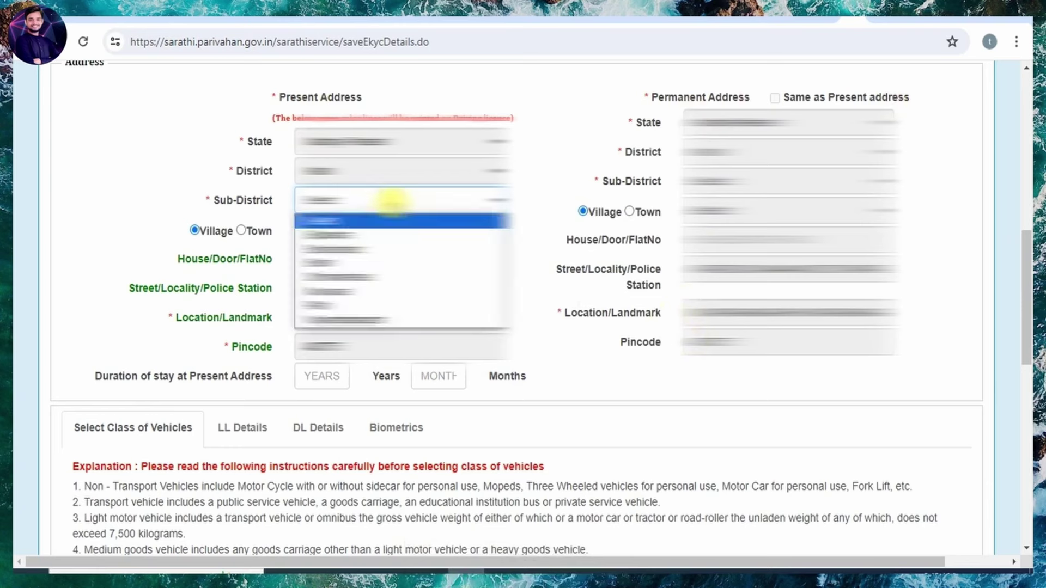
{"action": "left_click", "coordinate": [375, 317]}
{"action": "left_click", "coordinate": [389, 236]}
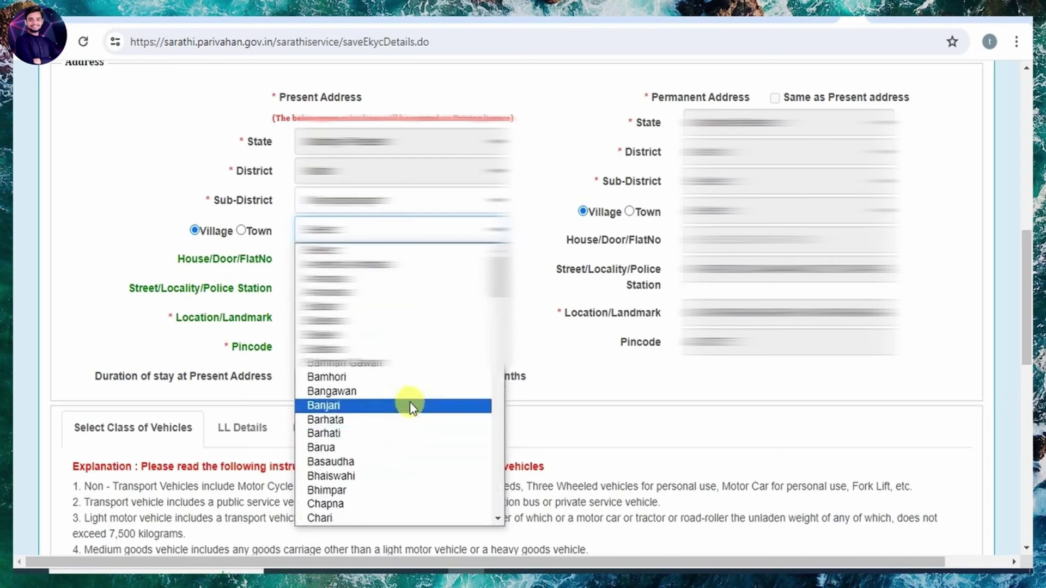
{"action": "scroll", "coordinate": [410, 408], "scroll_direction": "down", "scroll_amount": 15}
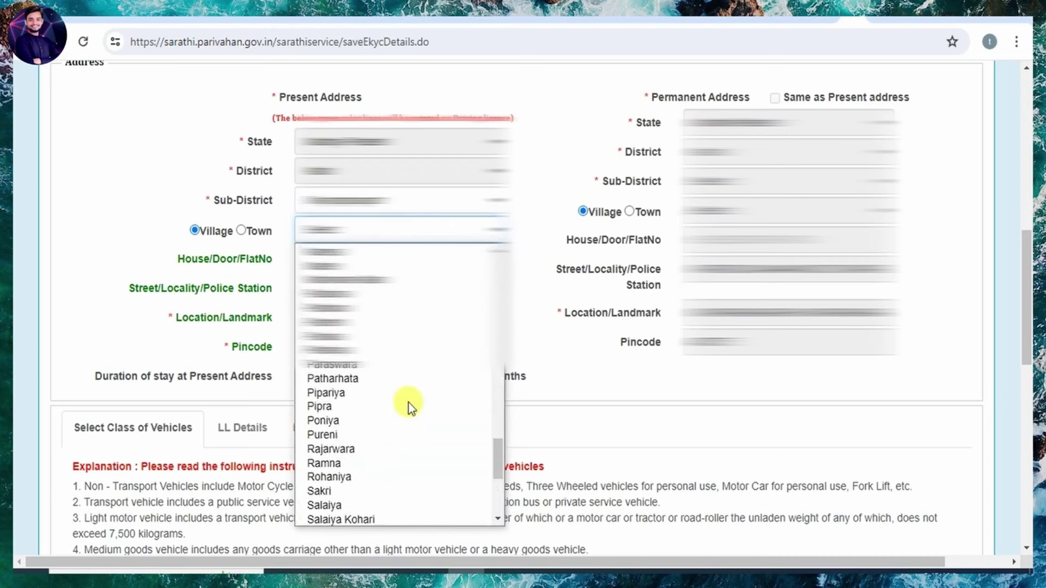
{"action": "scroll", "coordinate": [407, 420], "scroll_direction": "down", "scroll_amount": 5}
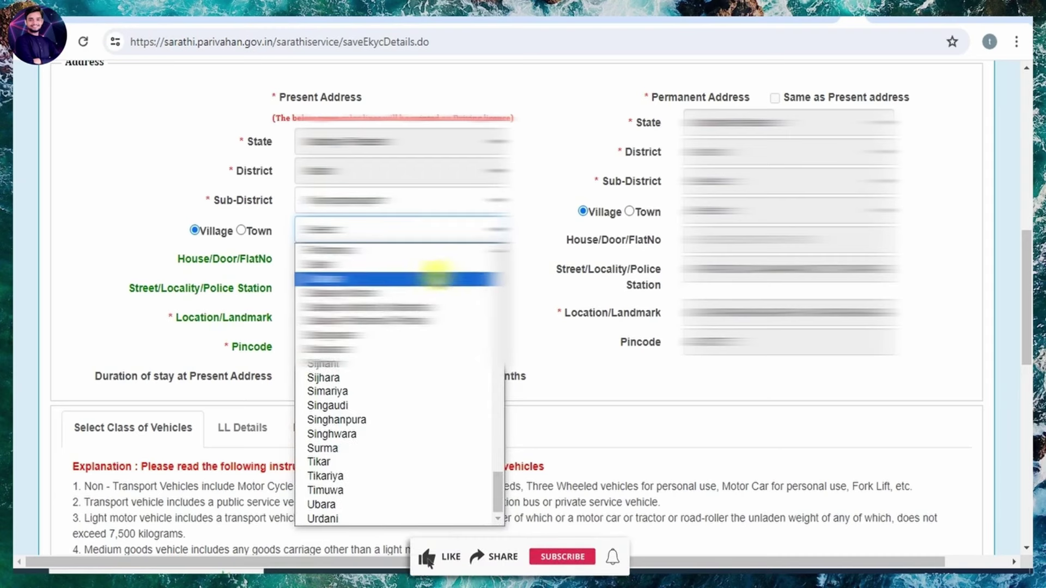
{"action": "left_click", "coordinate": [582, 205]}
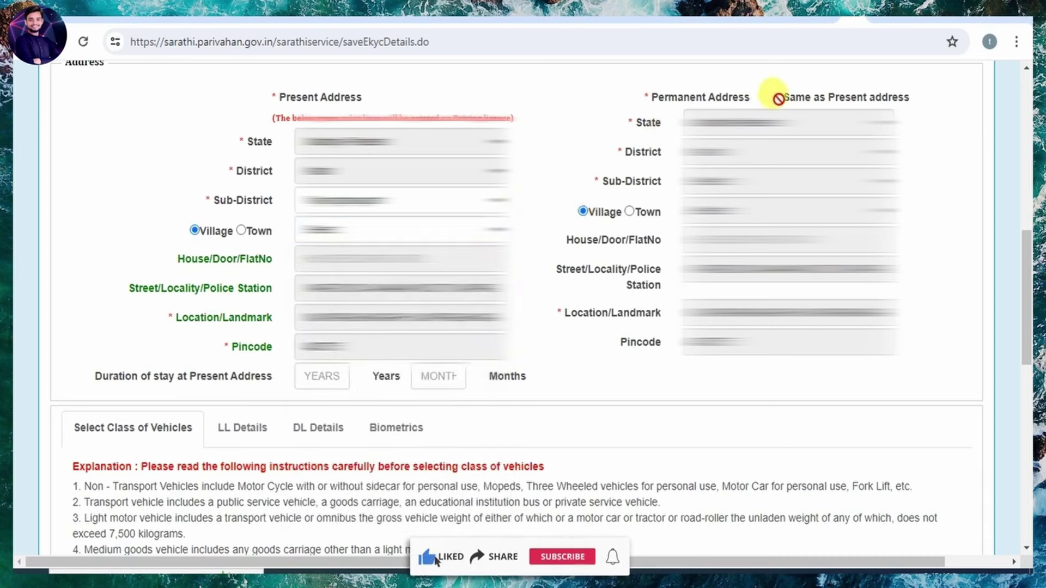
Step: Add Motor Cycle with Gear (Non Transport) (MCWG) to the selected classes of vehicles
{"action": "scroll", "coordinate": [774, 299], "scroll_direction": "down", "scroll_amount": 6}
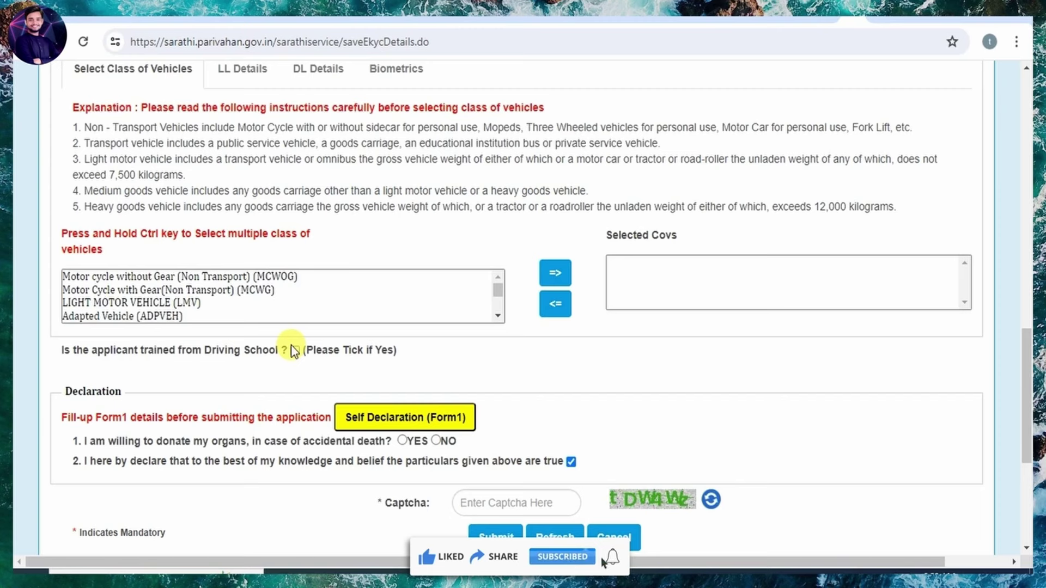
{"action": "left_click", "coordinate": [198, 276]}
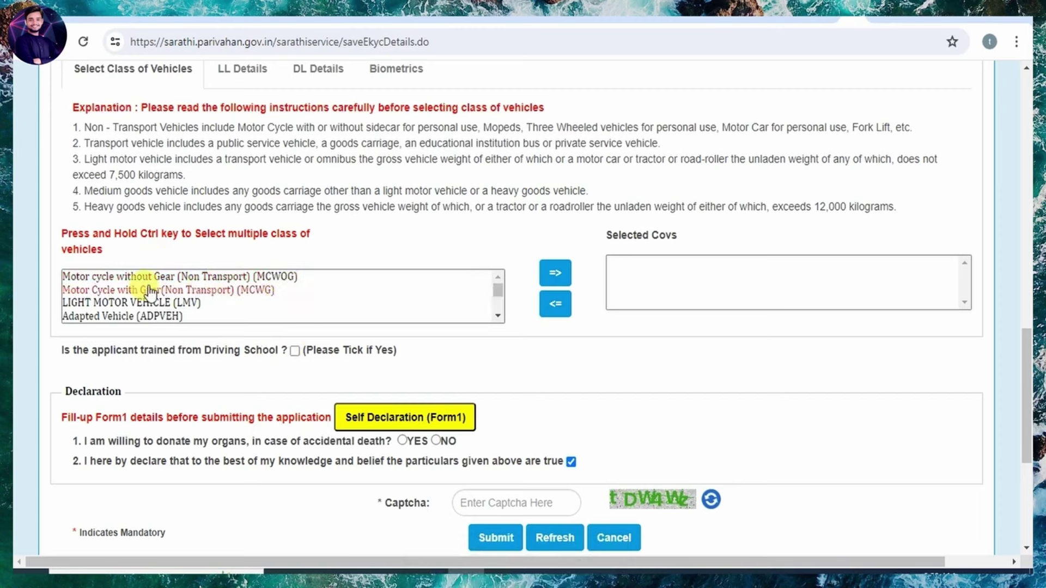
{"action": "left_click", "coordinate": [190, 306]}
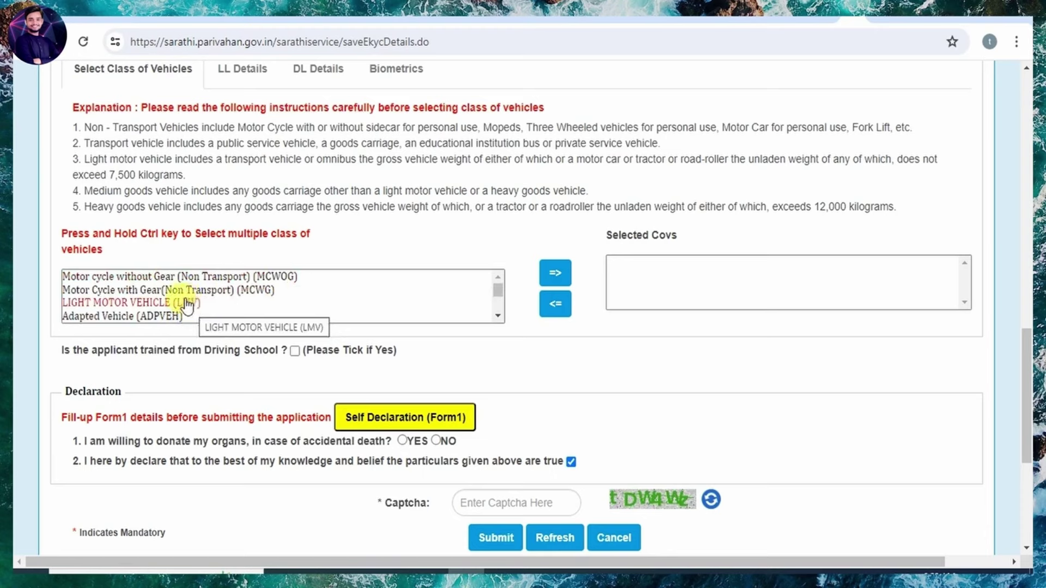
{"action": "left_click", "coordinate": [95, 290]}
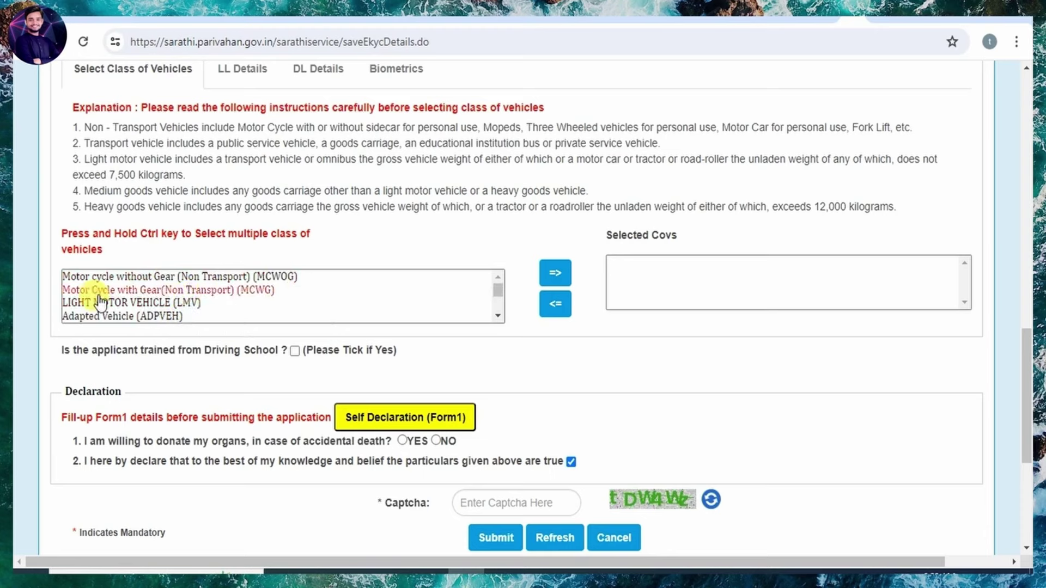
{"action": "left_click", "coordinate": [226, 292]}
{"action": "left_click", "coordinate": [555, 273]}
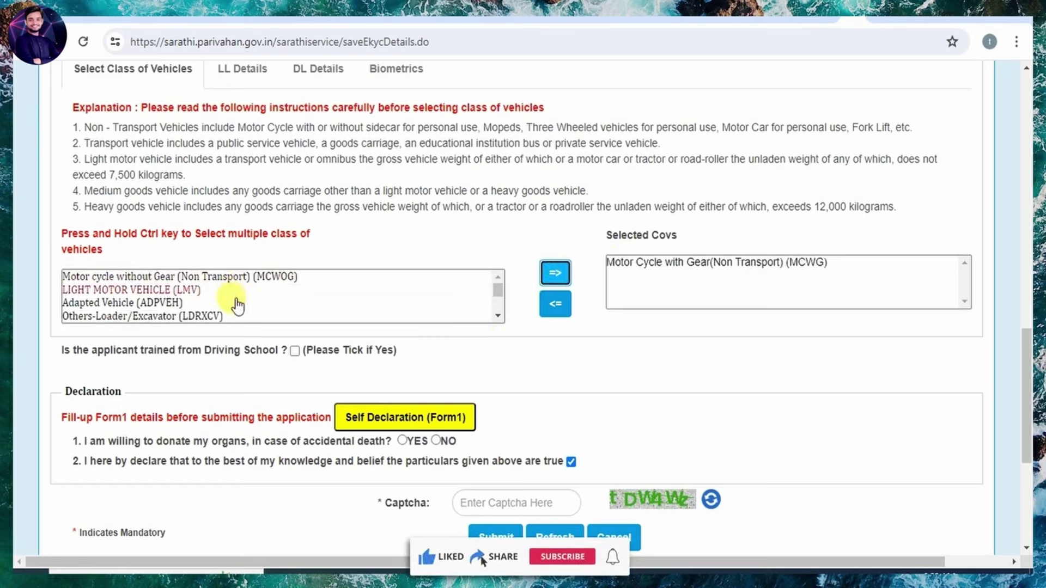
{"action": "left_click", "coordinate": [260, 303]}
{"action": "left_click", "coordinate": [551, 272]}
{"action": "left_click", "coordinate": [684, 265]}
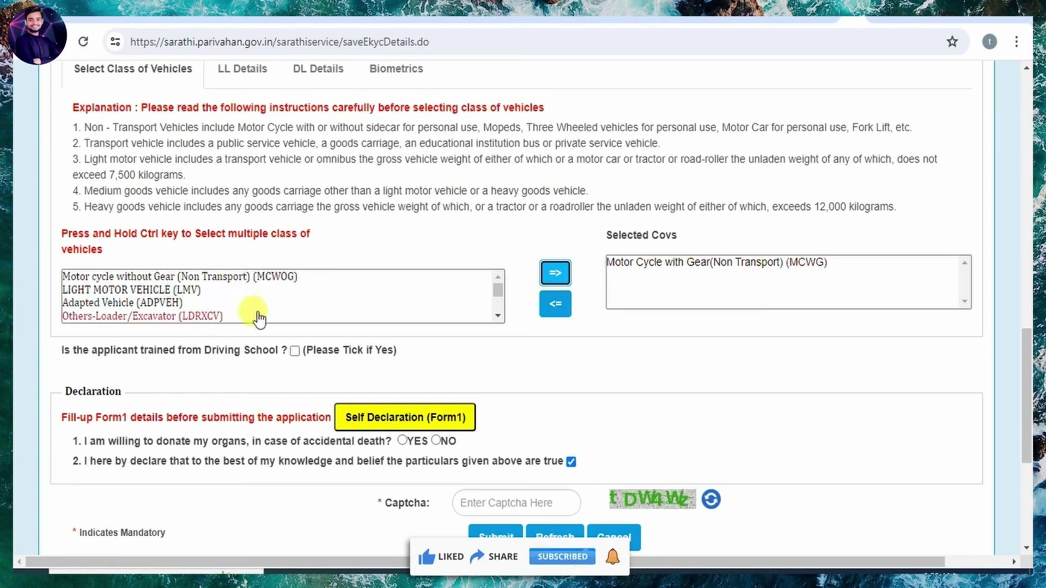
{"action": "left_click", "coordinate": [169, 303]}
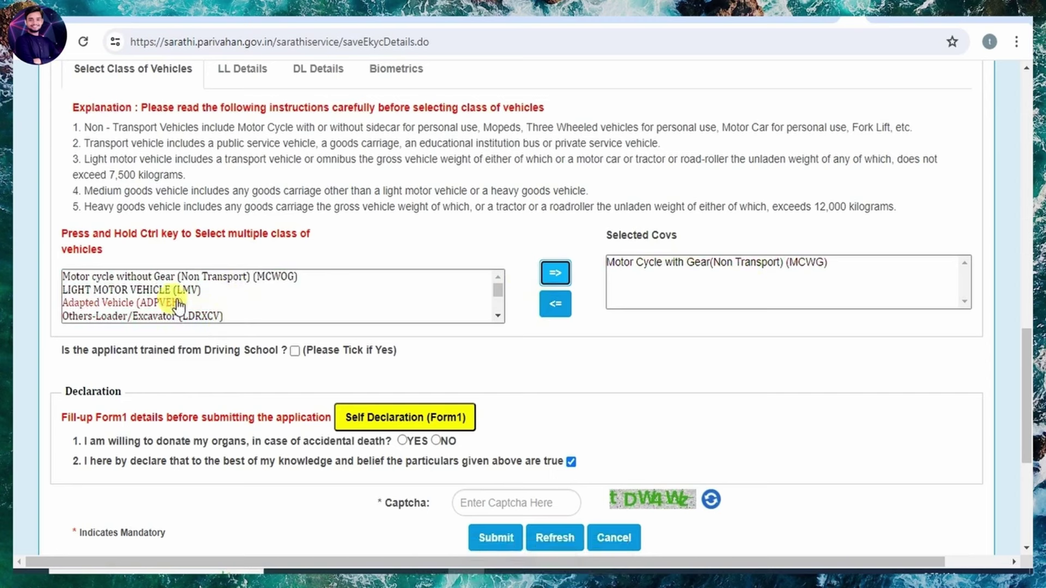